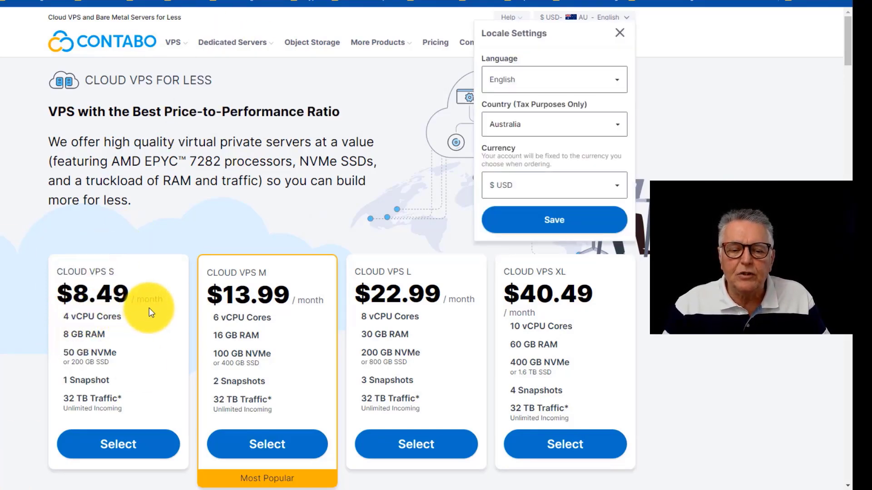
Change Contabo's locale country to United Kingdom so prices show in GBP.
click(764, 29)
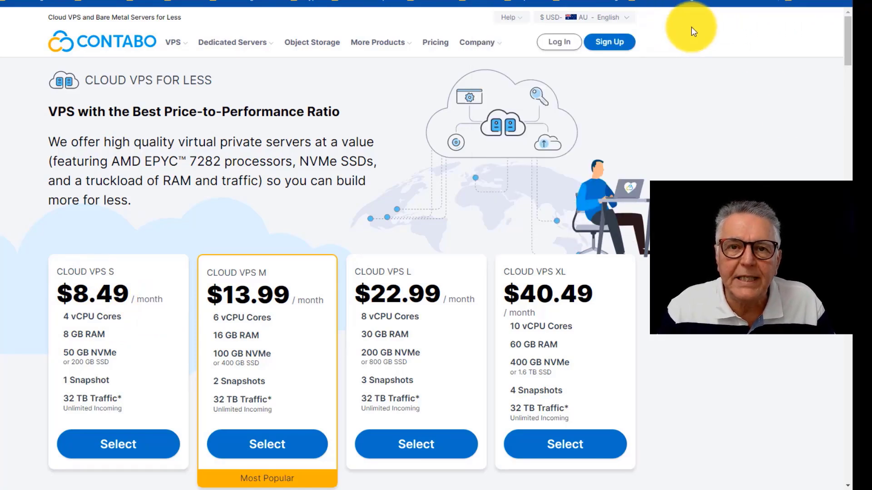
click(604, 18)
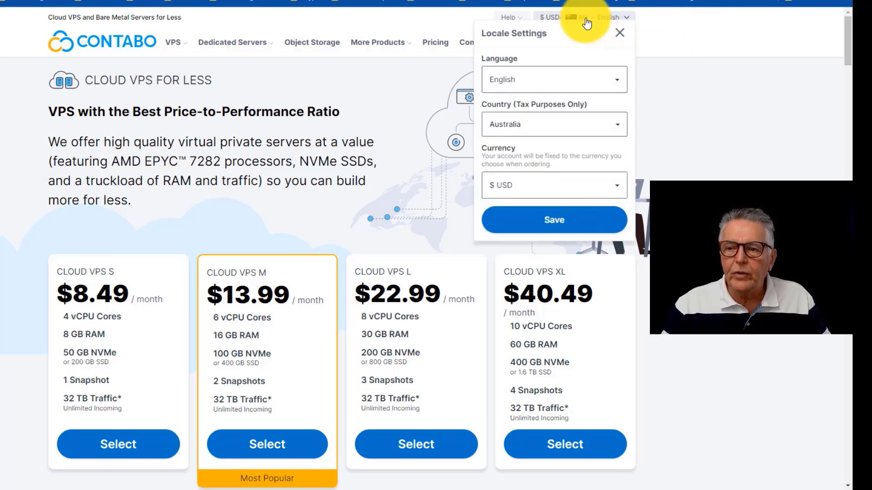
click(618, 127)
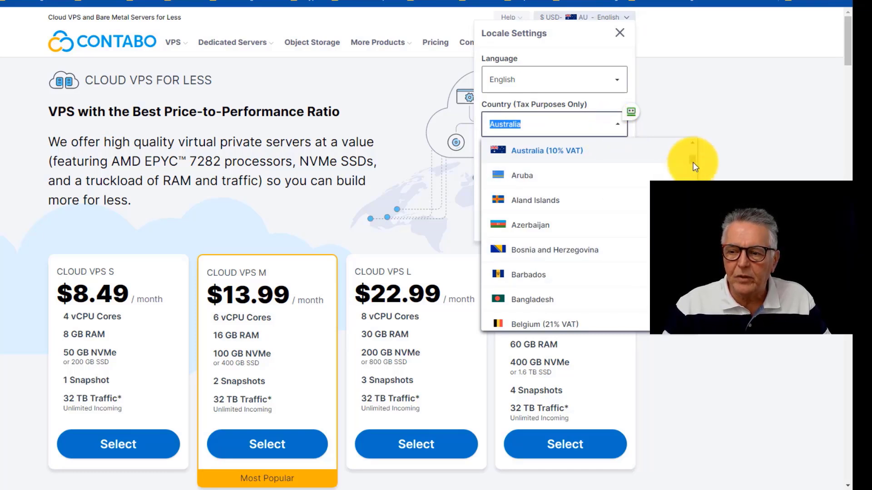
mouse_move(693, 163)
mouse_down()
mouse_move(692, 294)
mouse_move(736, 334)
mouse_up()
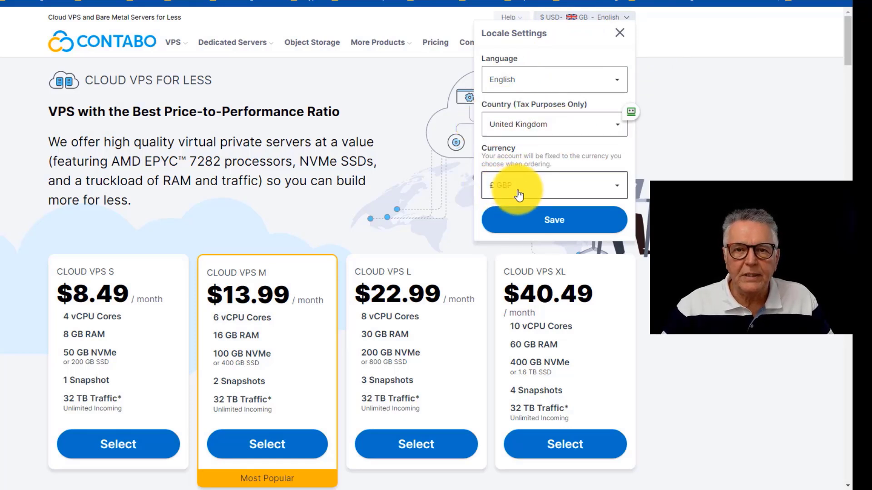
click(556, 225)
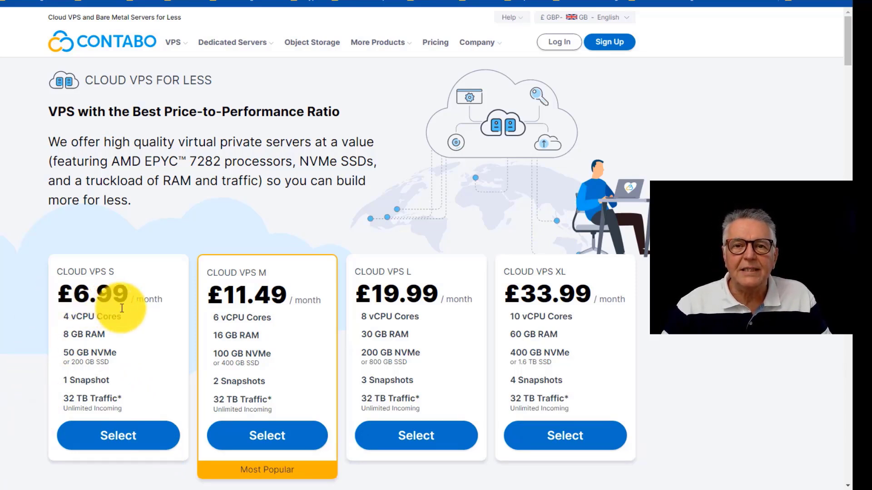
Set Contabo's locale back to Australia with USD currency.
click(569, 17)
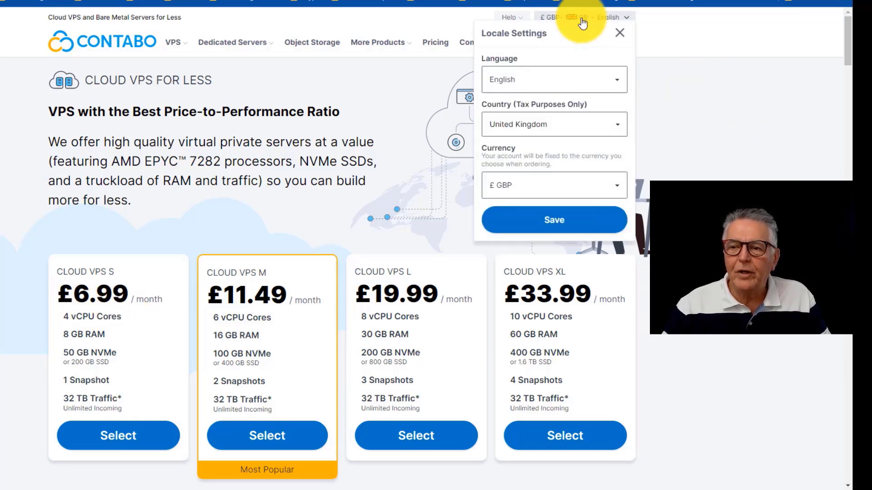
click(619, 124)
click(608, 185)
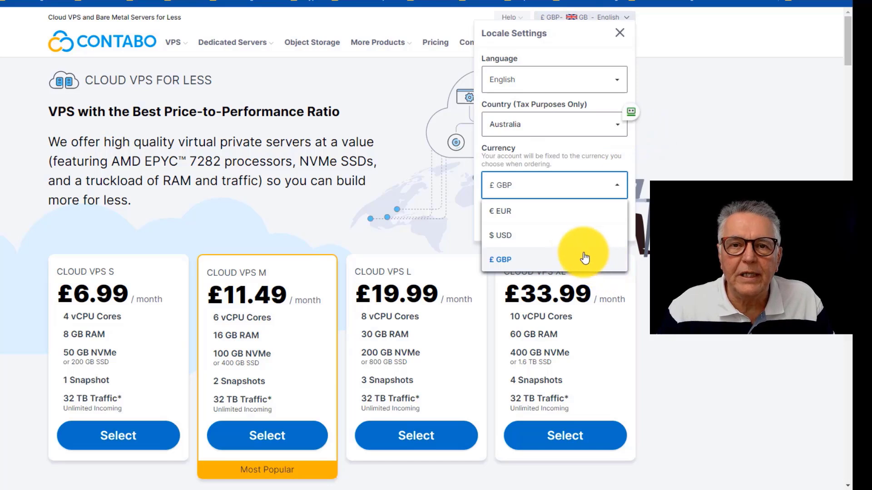
click(524, 237)
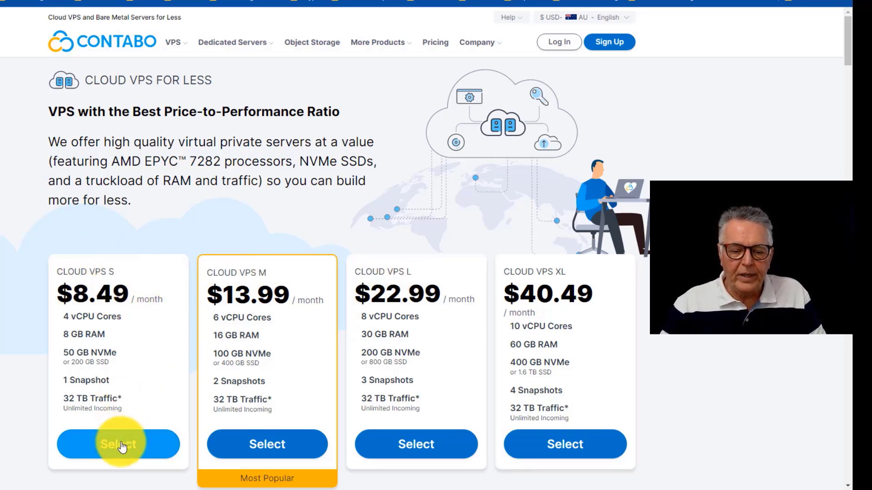
click(121, 447)
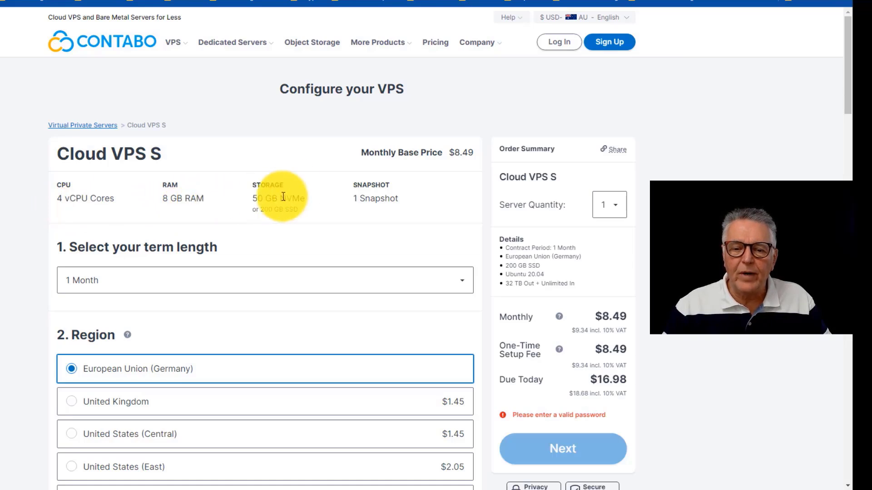
scroll(846, 88, down, 2)
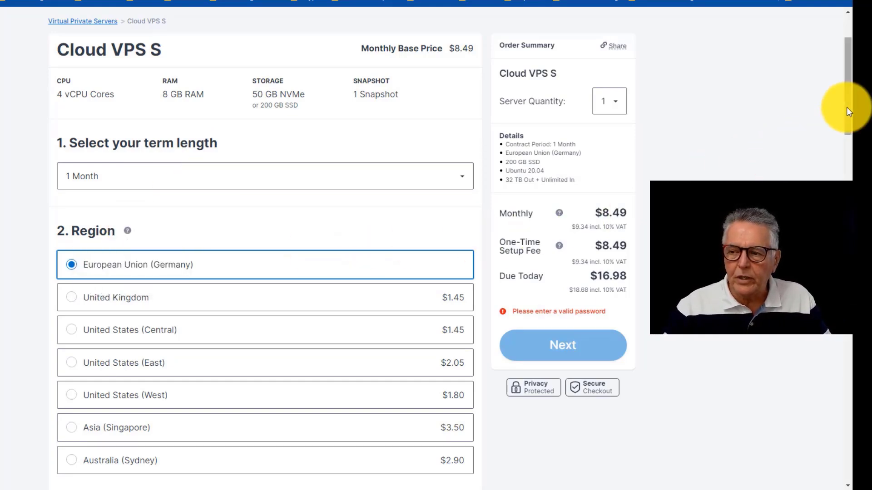
scroll(848, 109, down, 2)
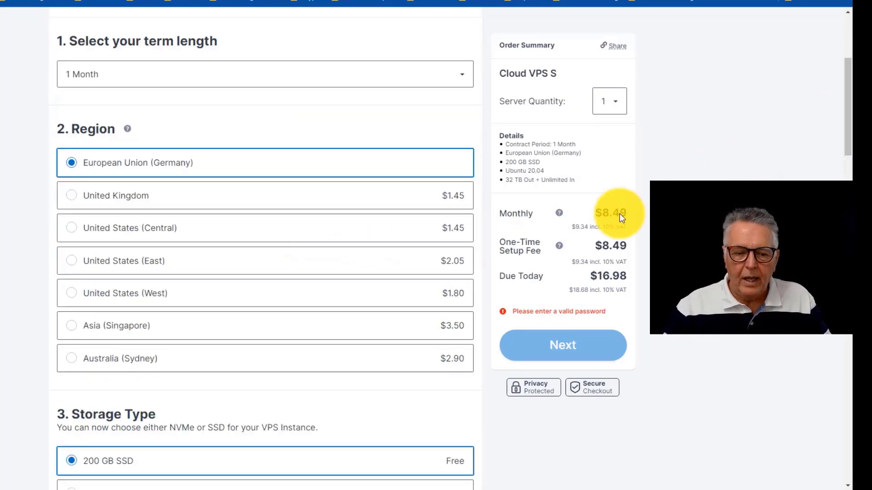
Choose Australia (Sydney) as the server region.
click(71, 366)
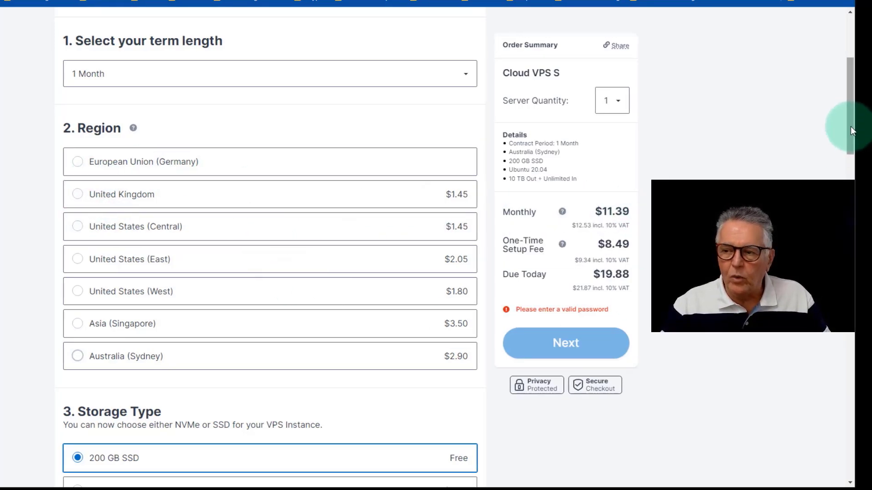
drag(848, 124, 850, 199)
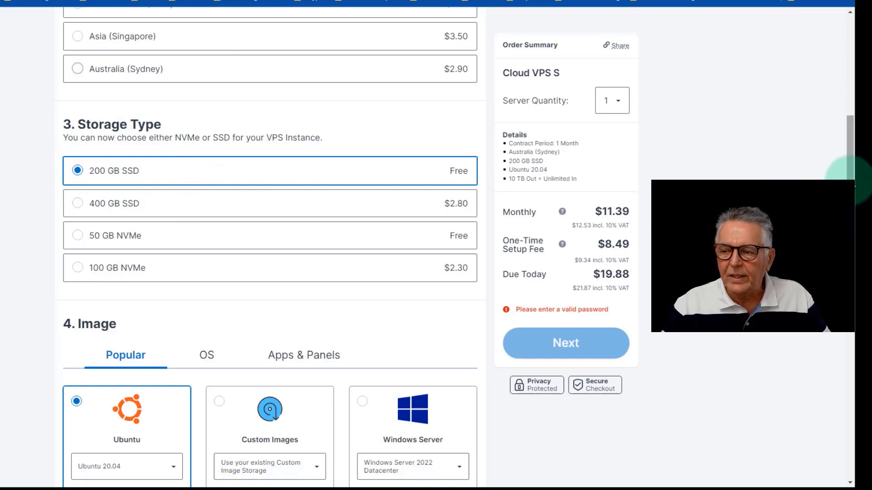
scroll(851, 166, down, 4)
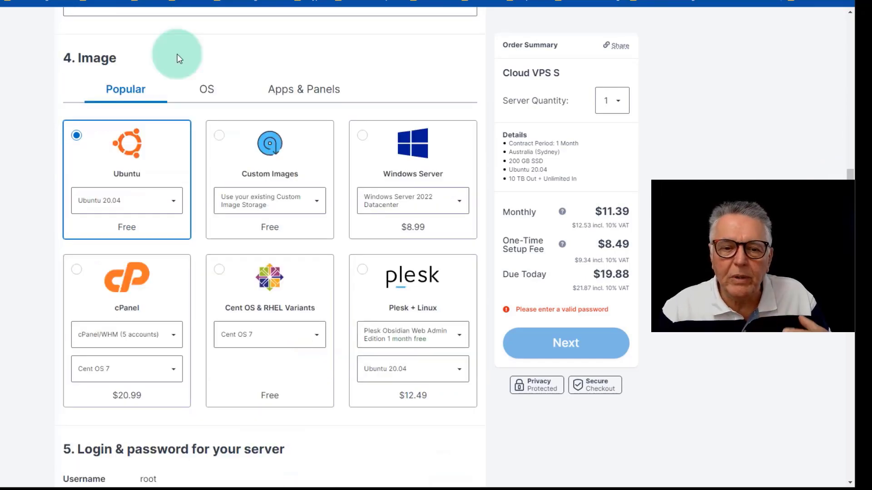
Switch the Image section to the OS tab, toggling back to Popular once.
click(204, 88)
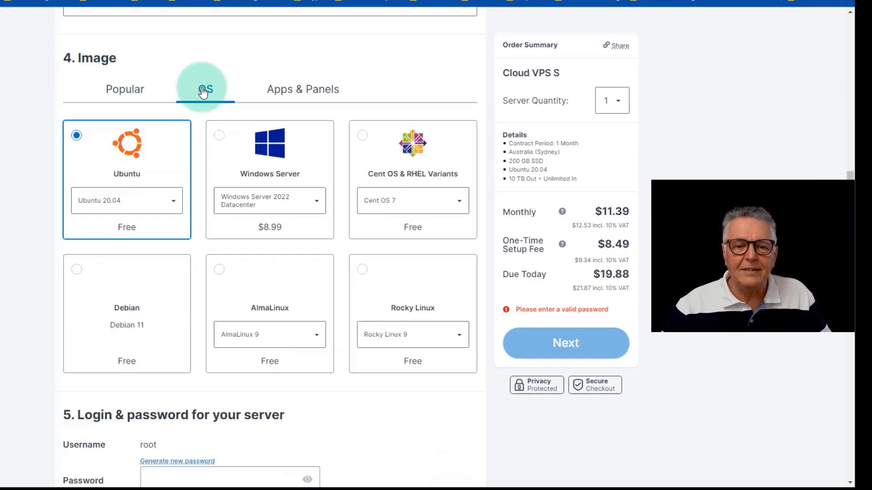
click(115, 93)
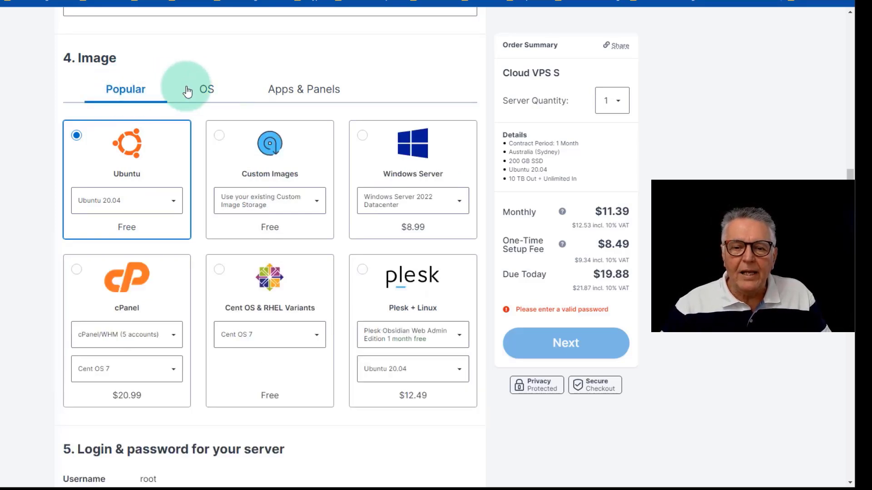
click(205, 92)
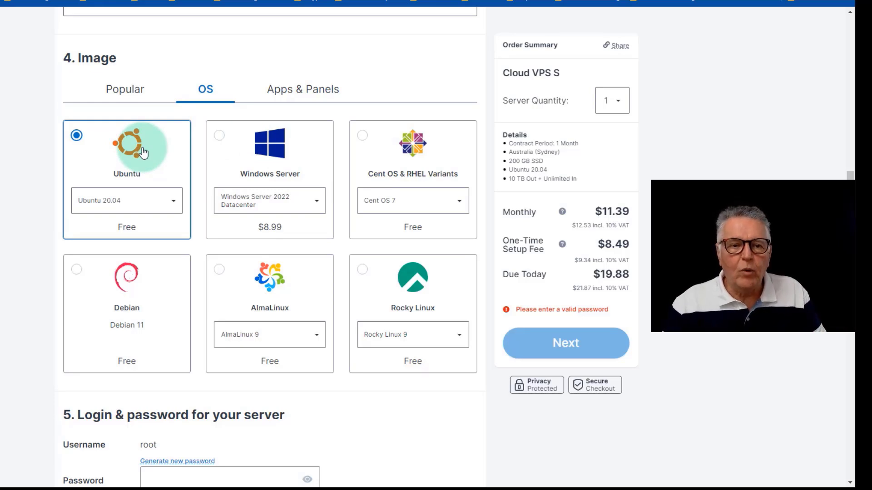
Select the Windows Server 2022 Datacenter image.
click(219, 137)
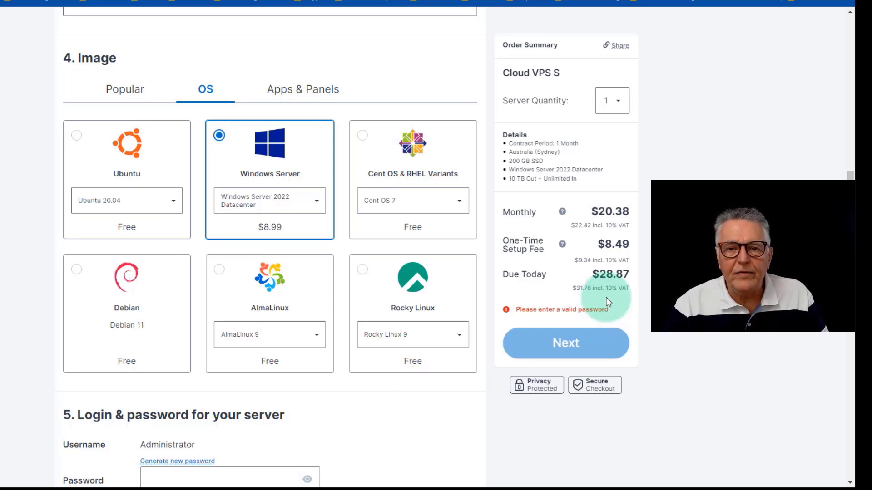
scroll(504, 218, down, 1)
scroll(450, 178, up, 1)
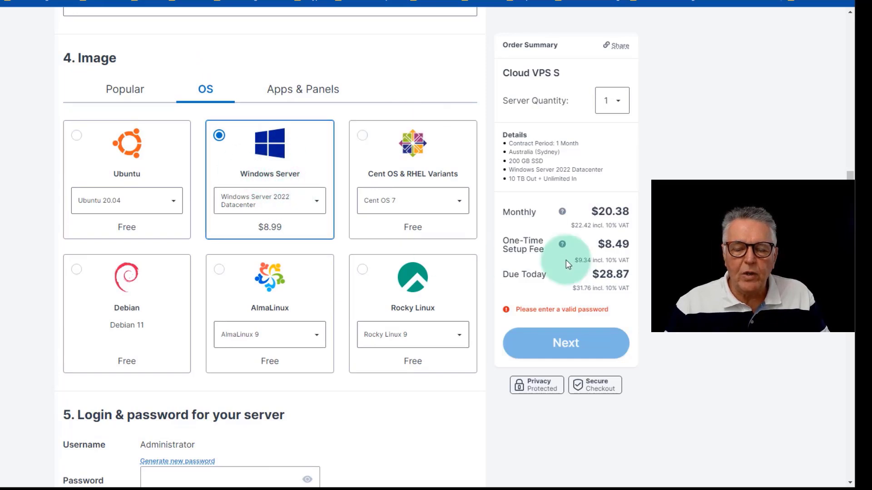
scroll(408, 249, down, 2)
scroll(409, 249, down, 2)
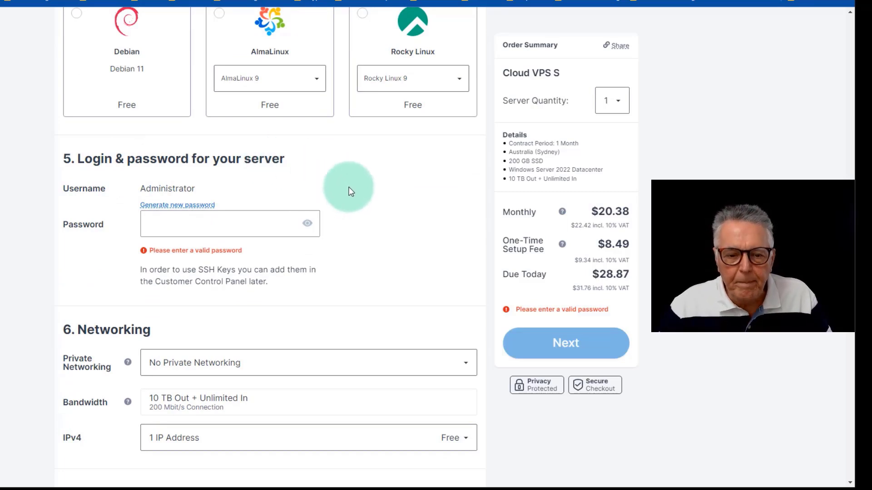
Generate a new Administrator password, regenerating it twice for a fresh one.
click(183, 206)
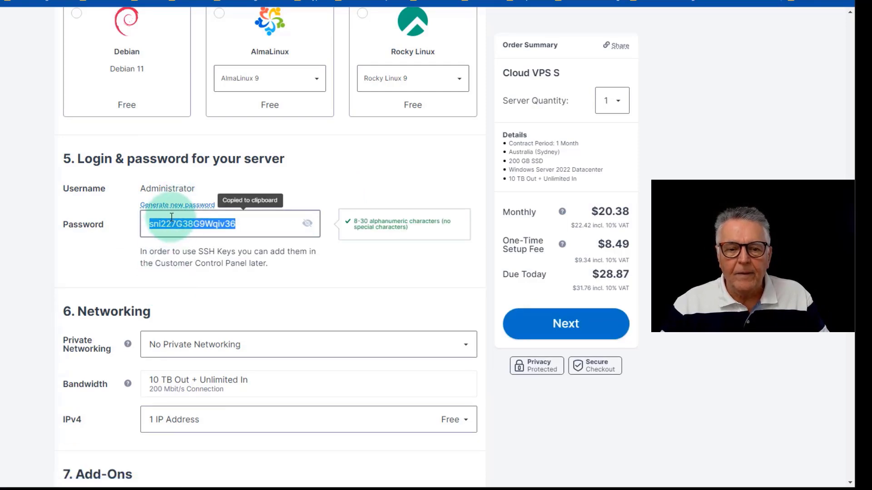
click(177, 208)
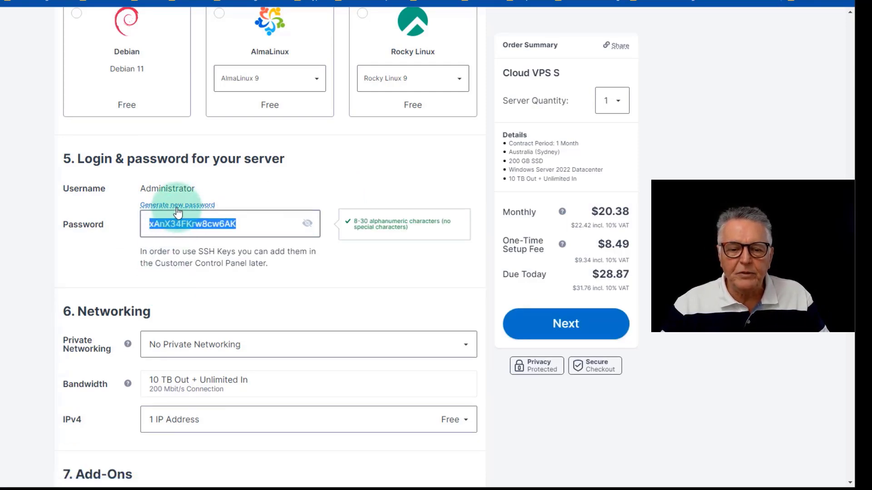
click(176, 207)
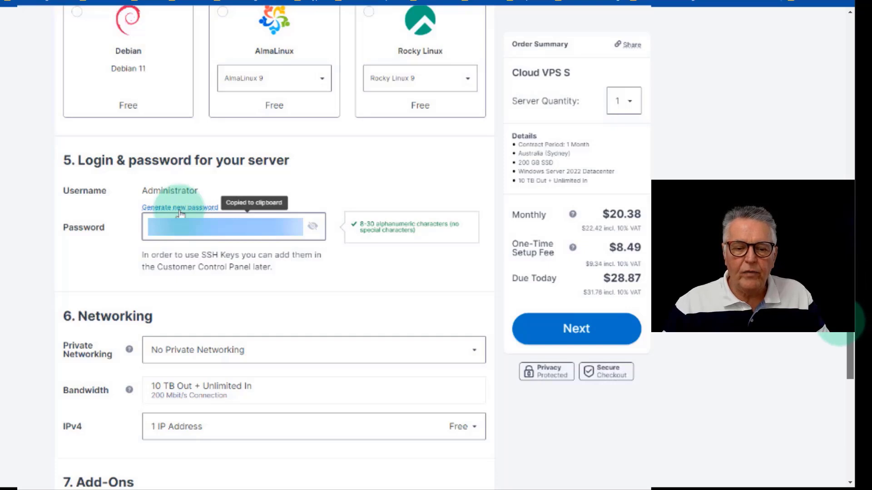
scroll(75, 326, down, 4)
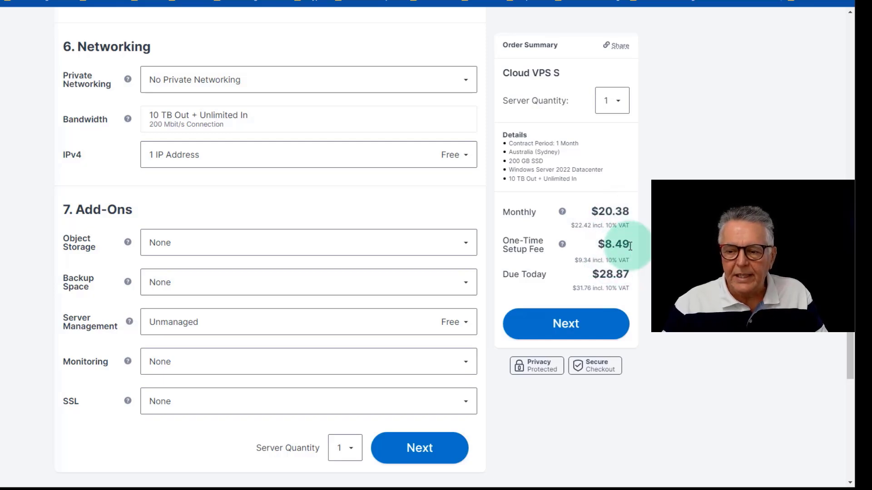
Keep the add-ons unchanged and continue to the Customer Data step.
click(564, 322)
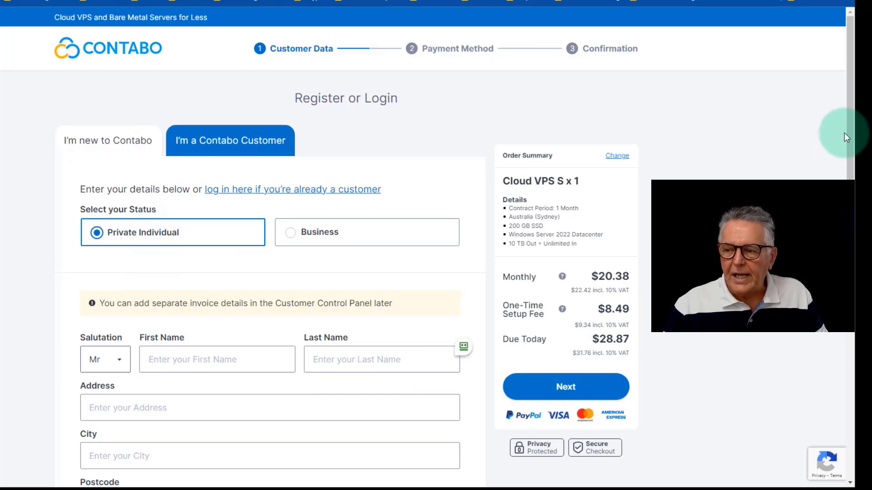
drag(850, 125, 851, 273)
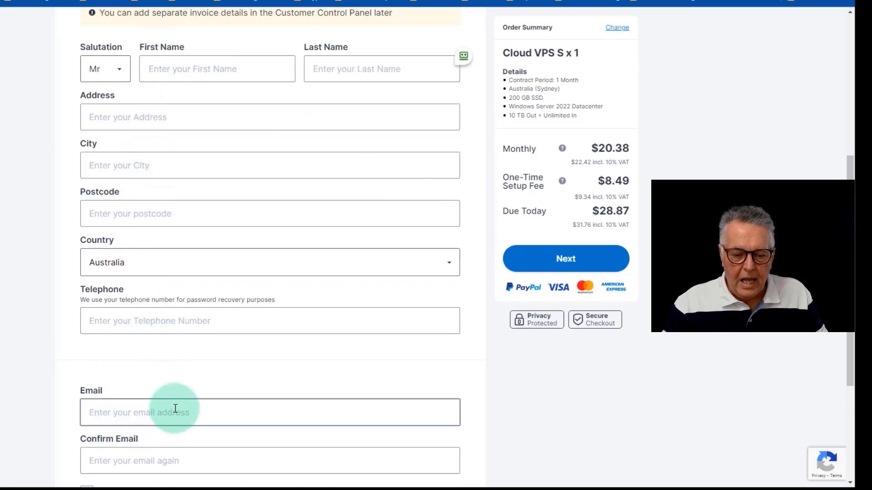
scroll(768, 356, down, 3)
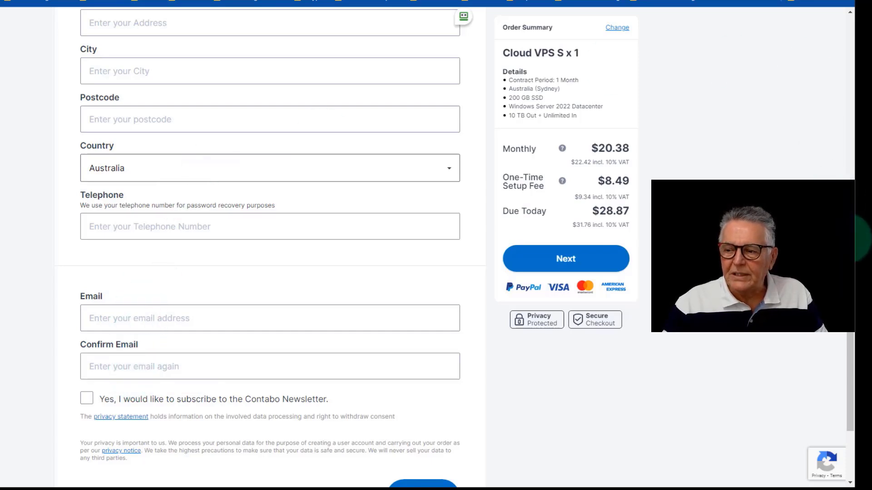
scroll(857, 171, up, 3)
scroll(856, 152, up, 2)
scroll(857, 149, up, 1)
scroll(856, 147, down, 2)
scroll(857, 146, down, 3)
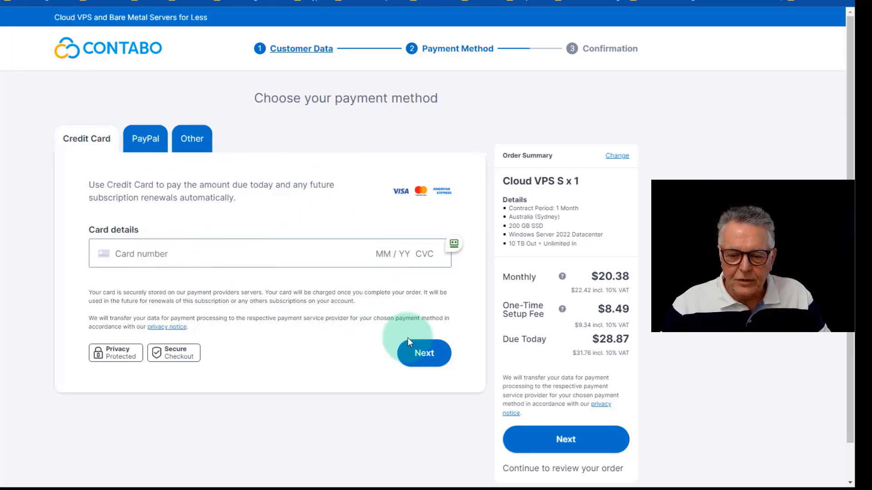
Select PayPal as the payment method and proceed to Review your order.
click(145, 138)
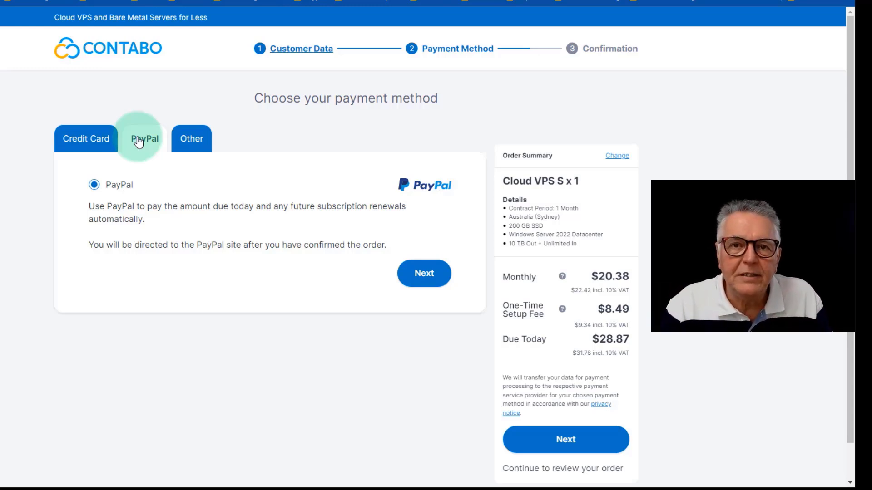
click(80, 141)
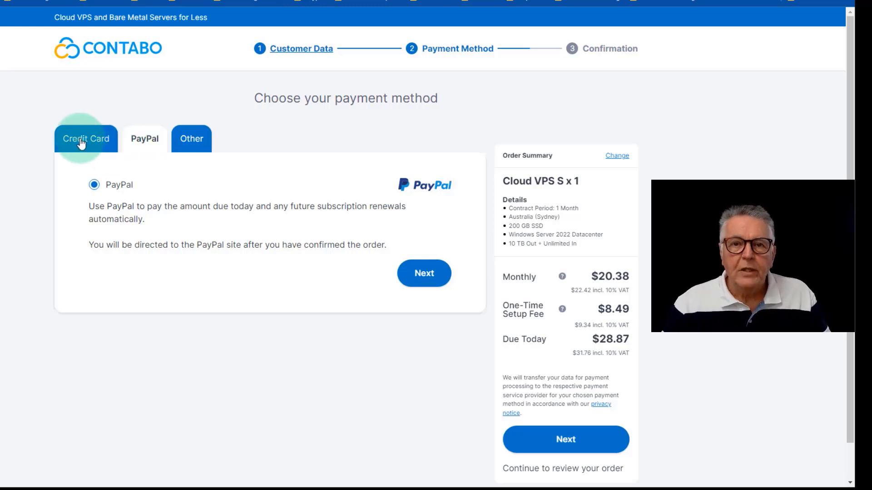
click(422, 275)
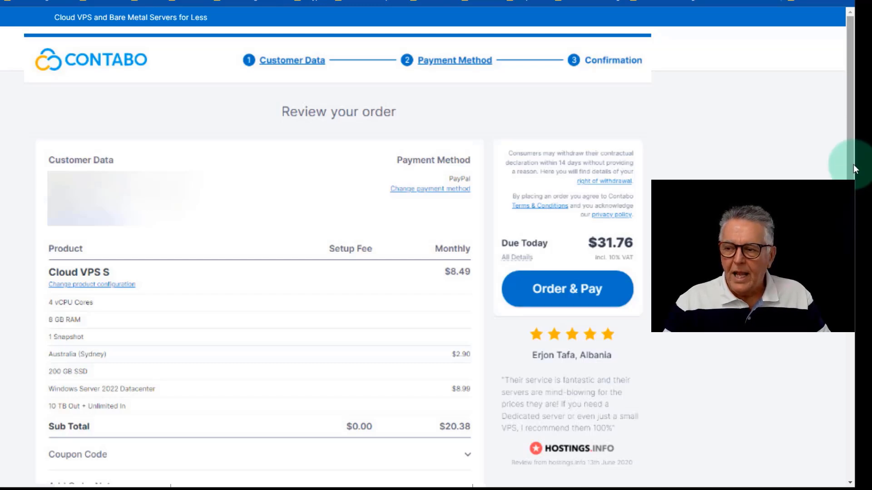
drag(851, 171, 844, 359)
scroll(82, 301, down, 5)
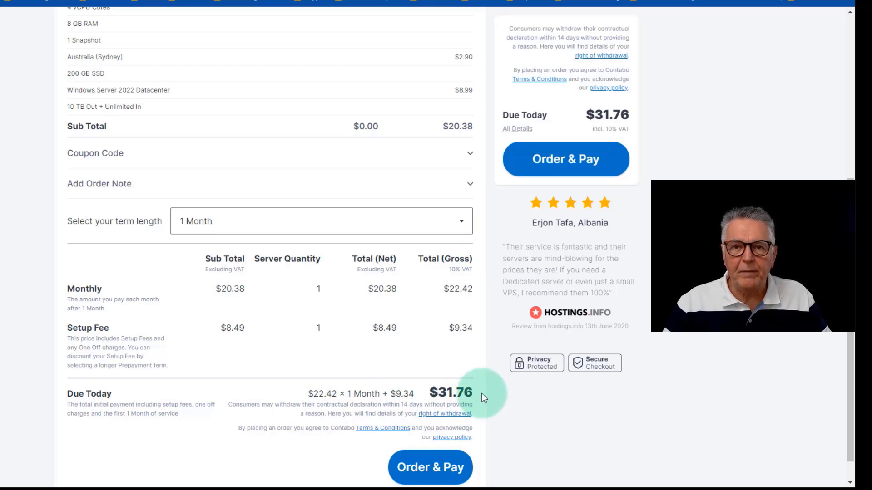
Place and pay for the Cloud VPS S order.
click(430, 470)
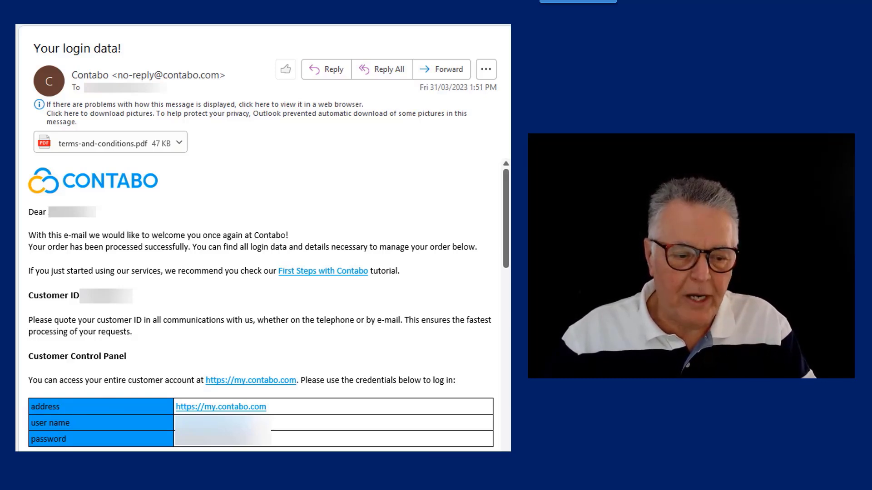
Show the VPS IP address, user name and password, then the Remote Desktop search.
key(Right)
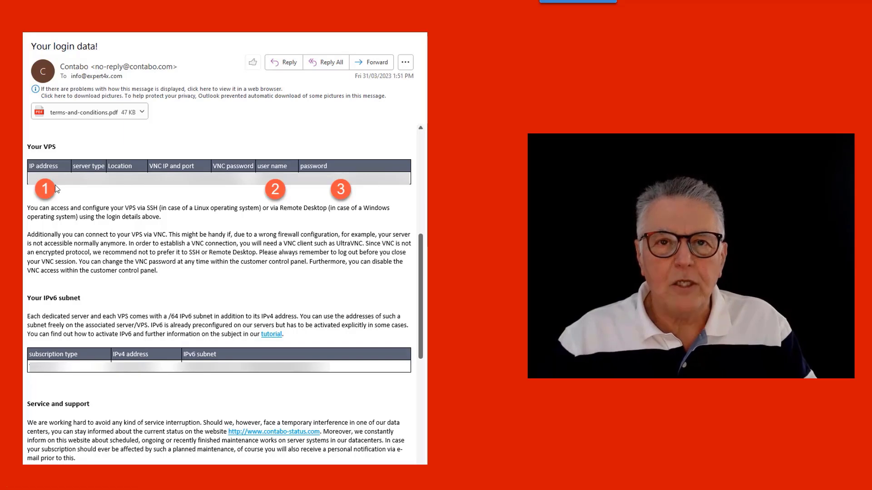
key(Right)
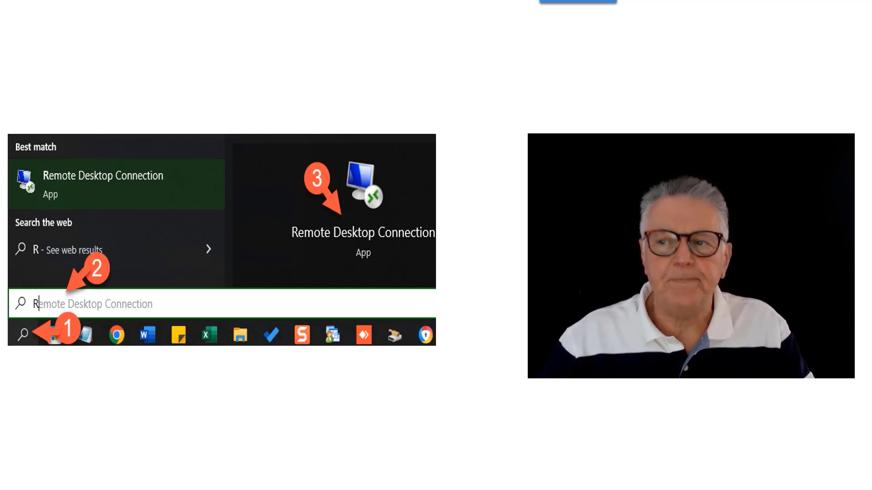
Advance past the Remote Desktop search slide to the numbered VPS login details.
click(359, 231)
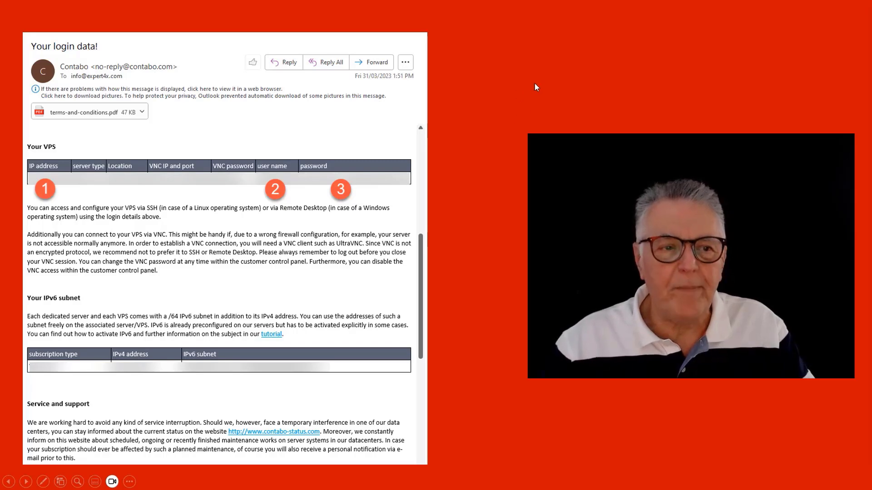
Advance to the slide marking computer, user name and Connect in Remote Desktop Connection.
key(Right)
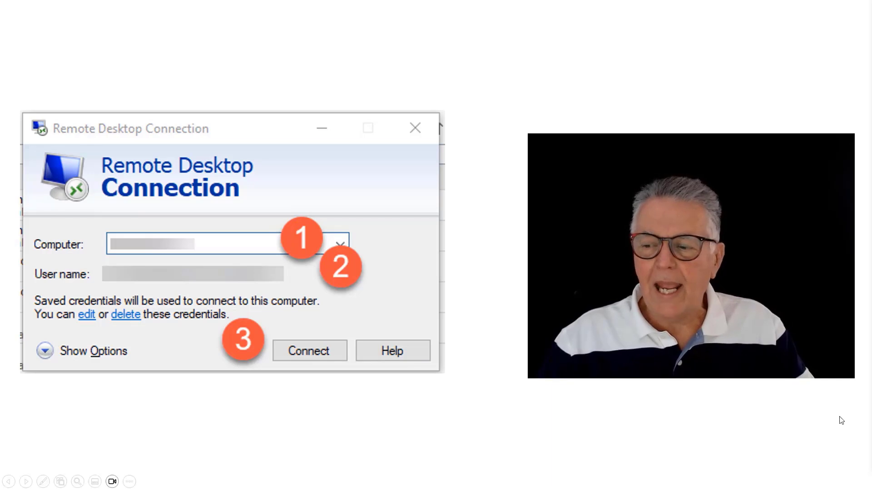
Advance to the slide showing the connected remote Windows Server desktop.
click(488, 383)
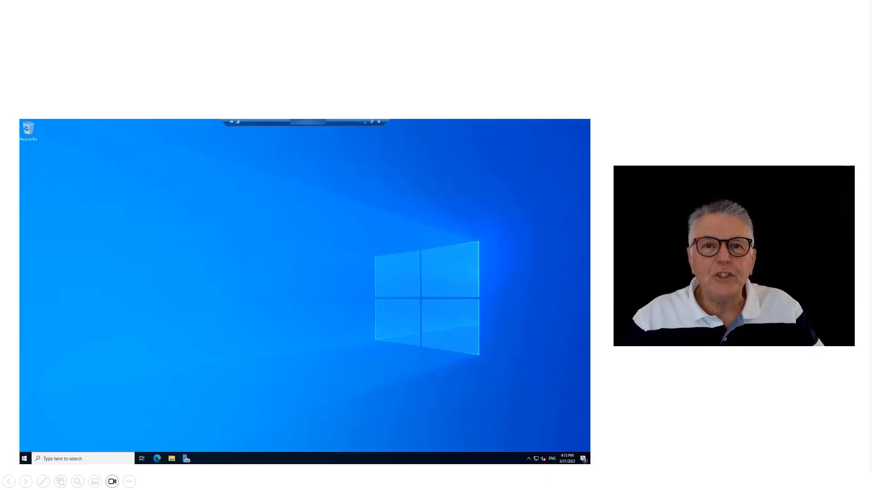